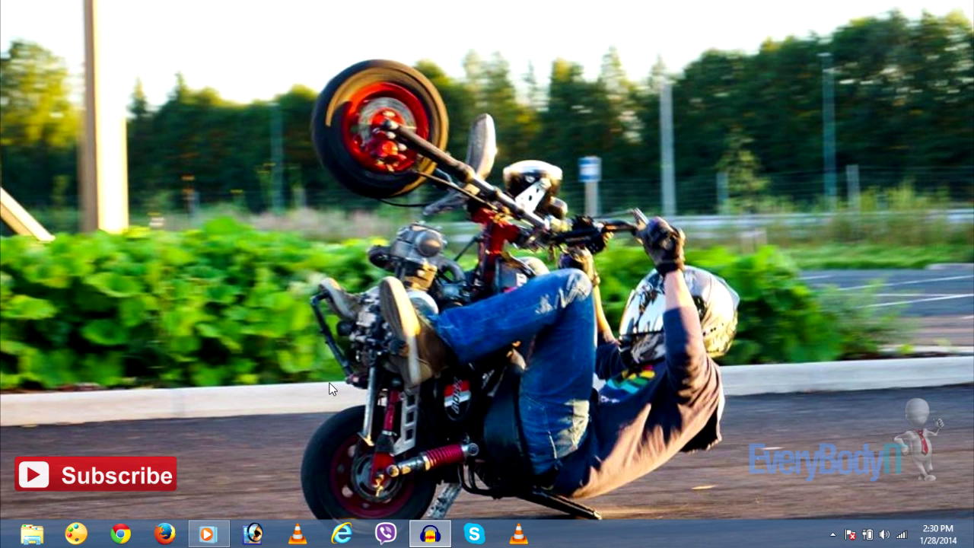
Open the network adapter list through Control Panel's Network and Sharing Center, and close both windows
key("super")
type("contr")
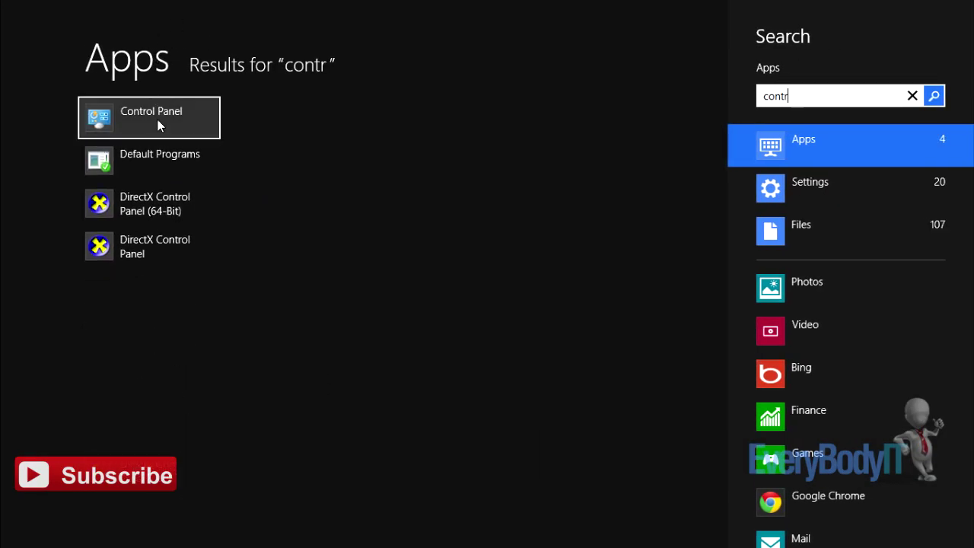
left_click(156, 120)
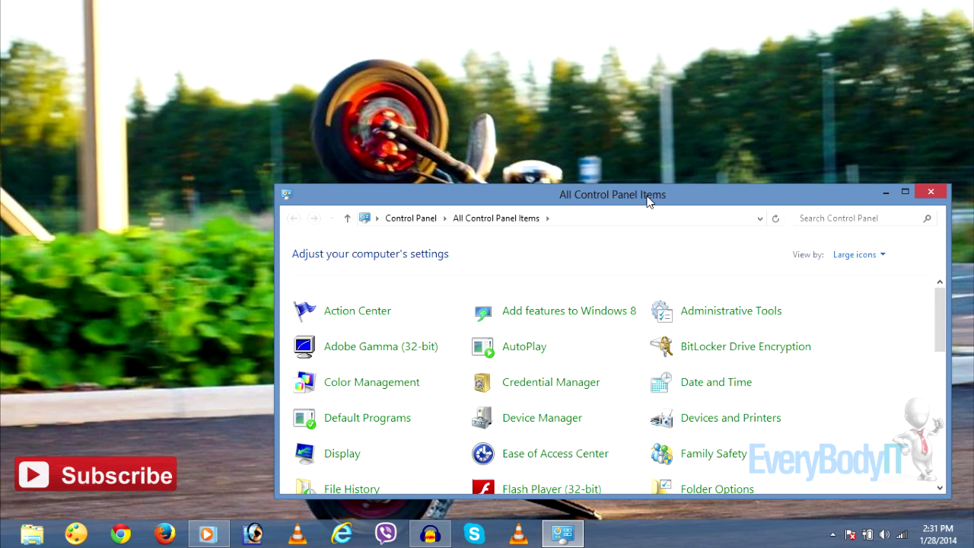
double_click(648, 196)
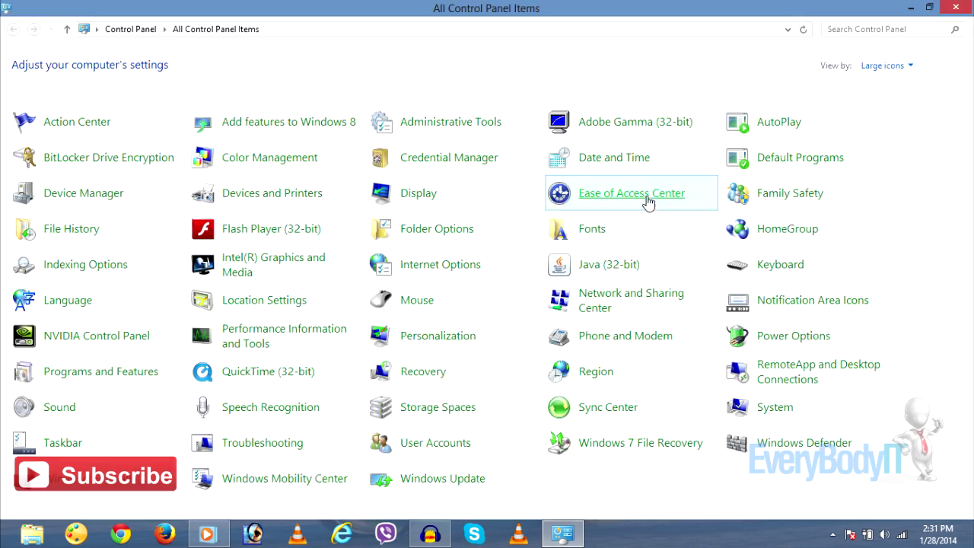
left_click(590, 298)
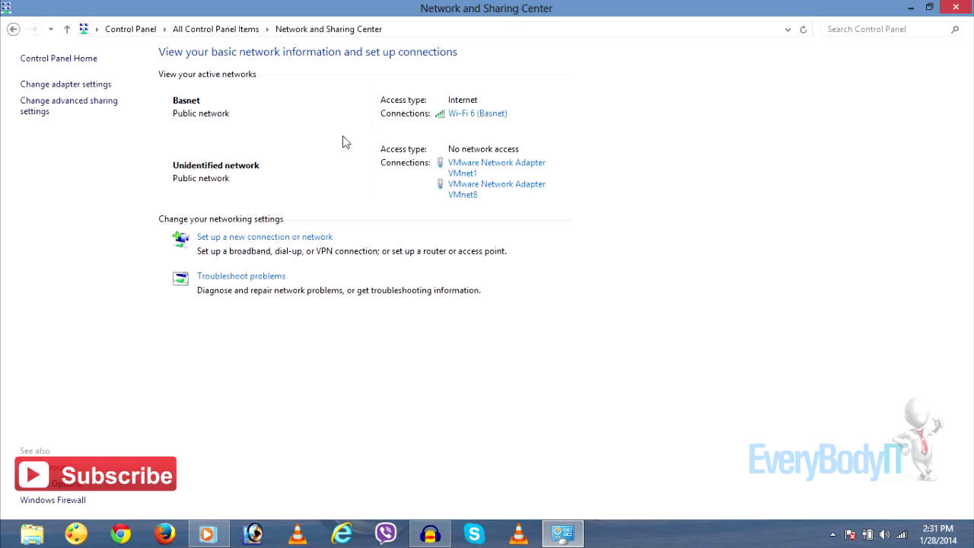
left_click(96, 86)
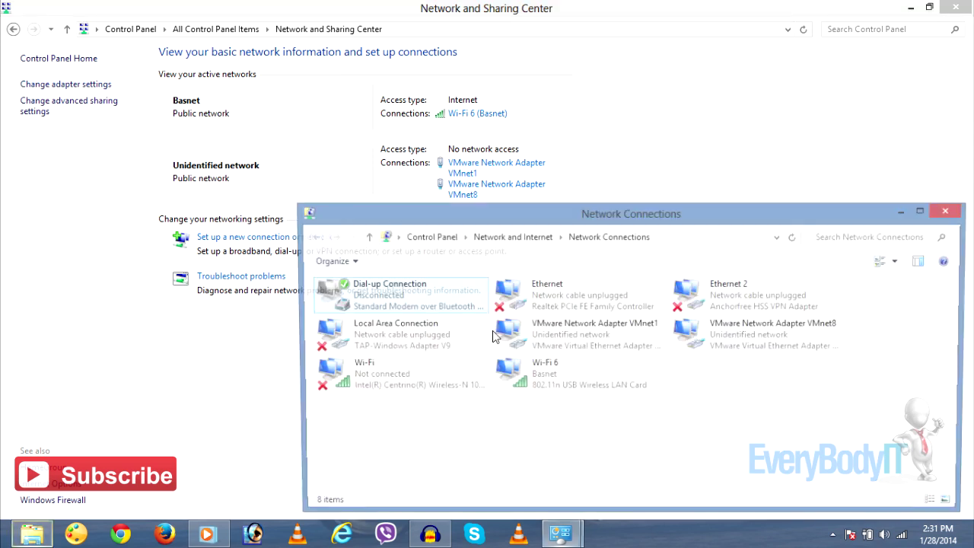
double_click(551, 216)
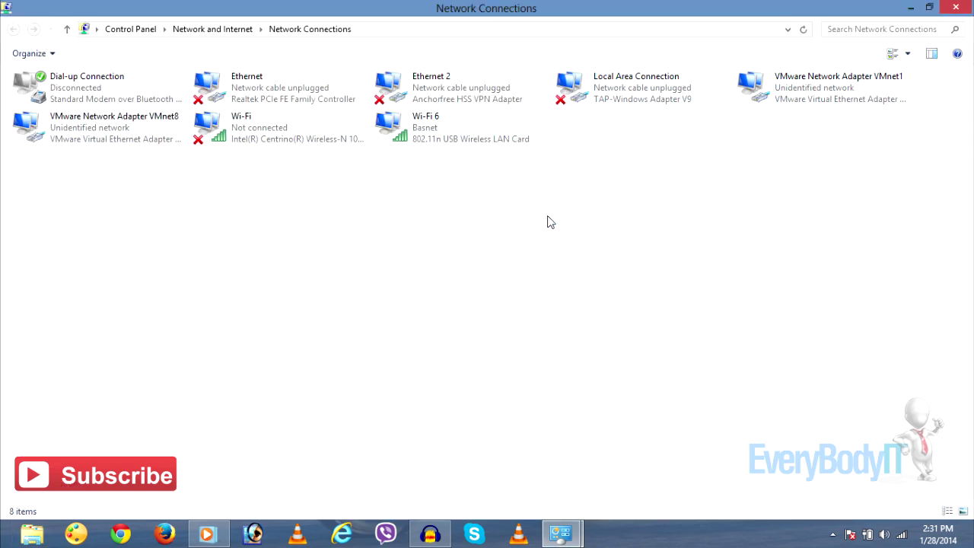
left_click_drag(950, 232, 525, 302)
left_click(959, 7)
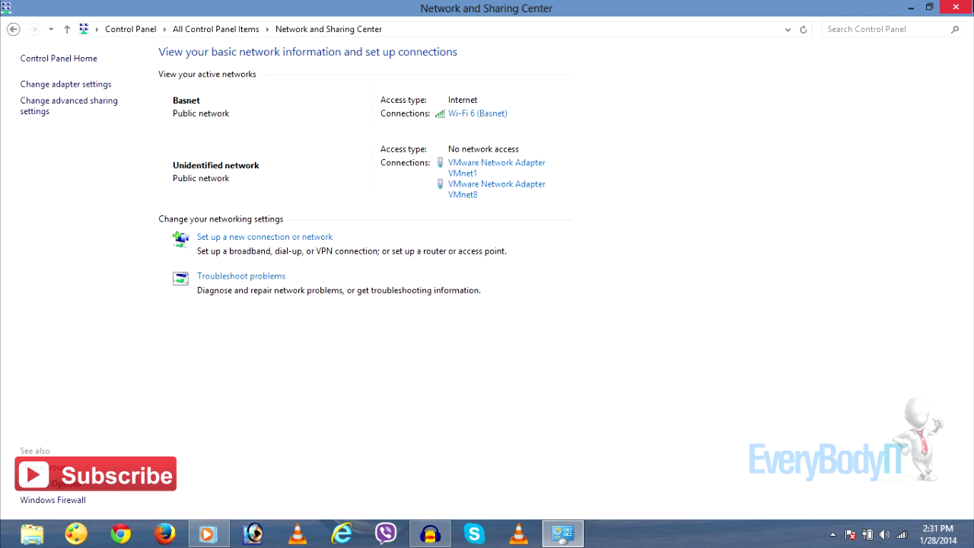
left_click(958, 7)
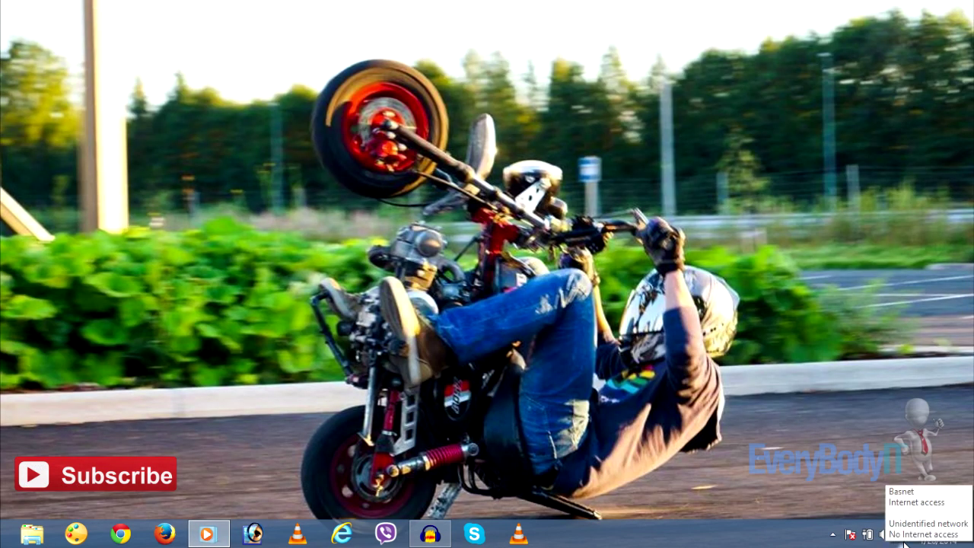
Open Network and Sharing Center from the system tray and go to its adapter settings
right_click(903, 536)
left_click(887, 537)
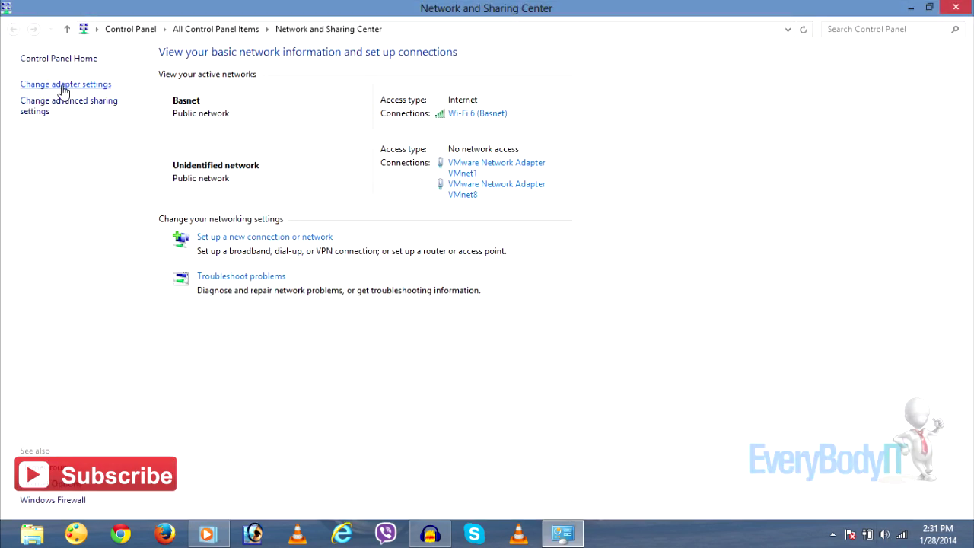
left_click(64, 85)
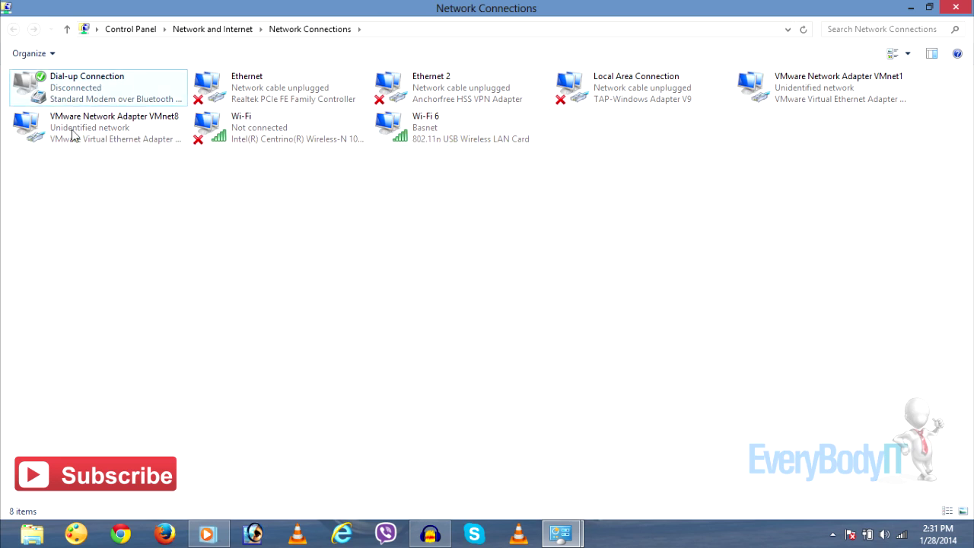
Open the Internet Protocol Version 4 (TCP/IPv4) properties of the Wi-Fi 6 connection
right_click(421, 129)
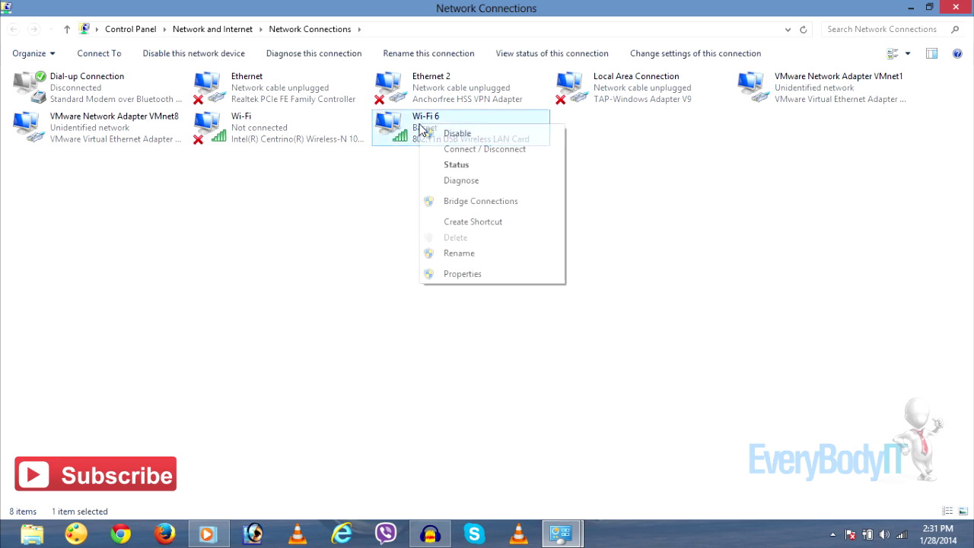
left_click(454, 274)
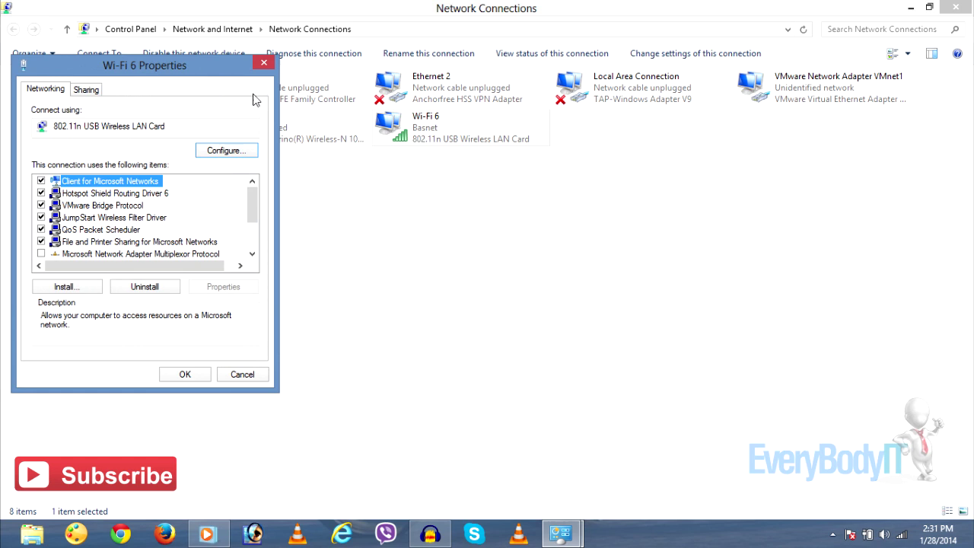
left_click_drag(190, 68, 451, 91)
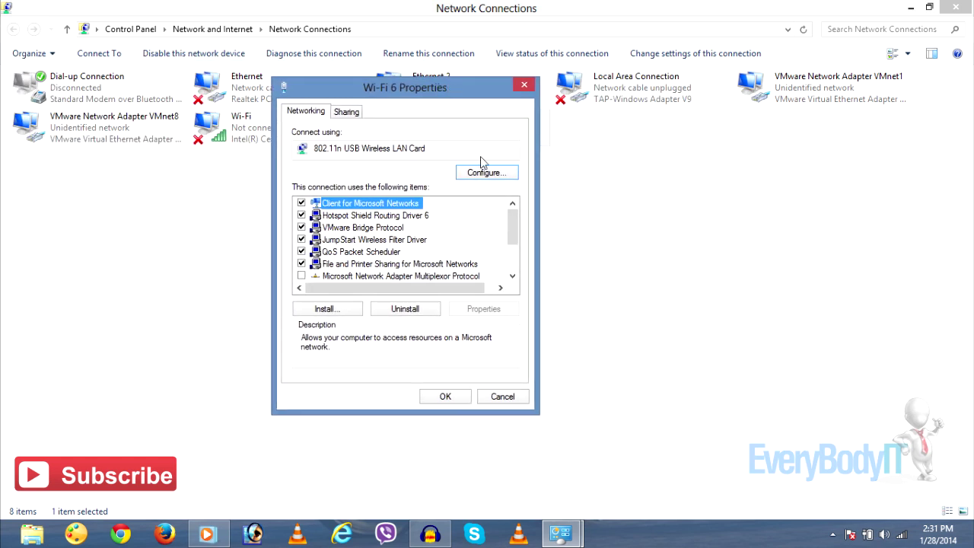
left_click_drag(512, 232, 513, 259)
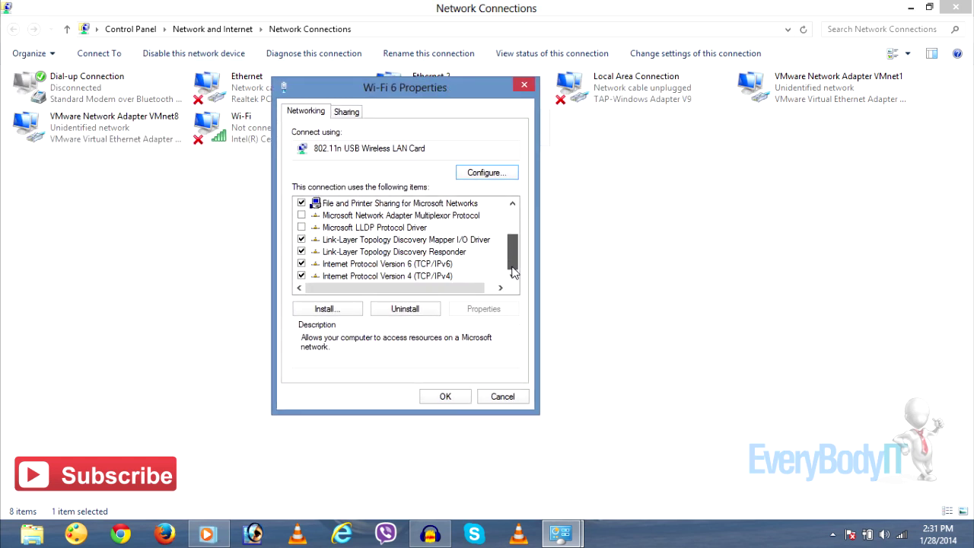
left_click(387, 277)
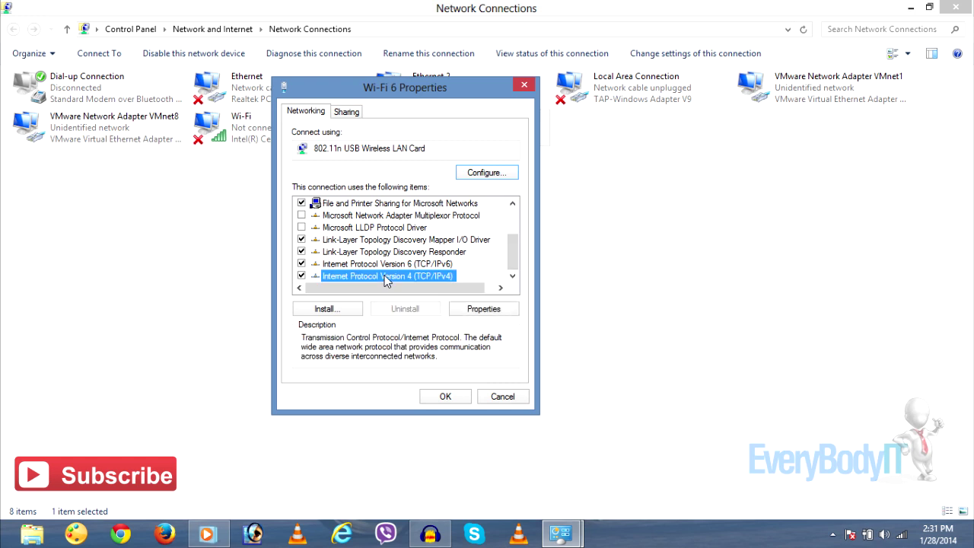
left_click(482, 310)
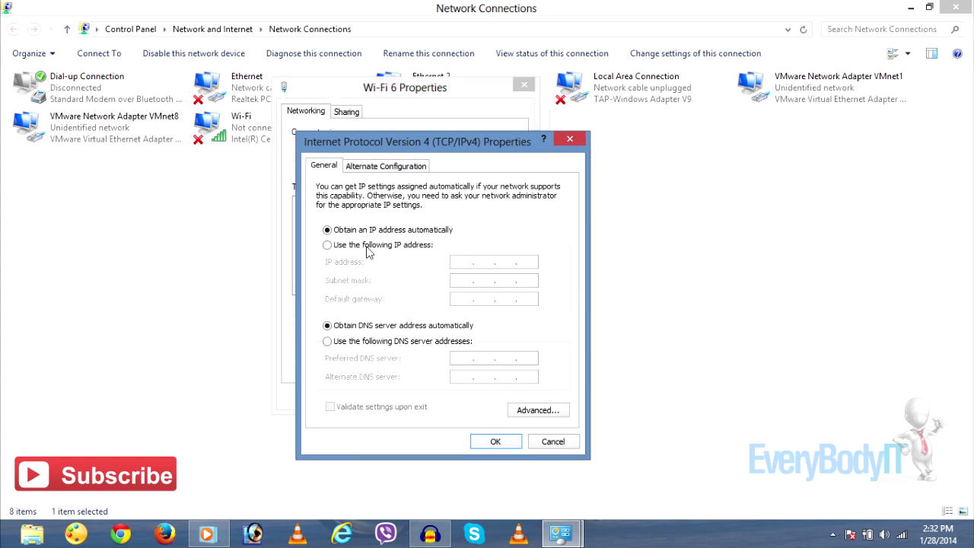
Set the preferred DNS server to 8.8.8.8 and the alternate to 8.8.4.4, and apply the Wi-Fi 6 properties
left_click(328, 341)
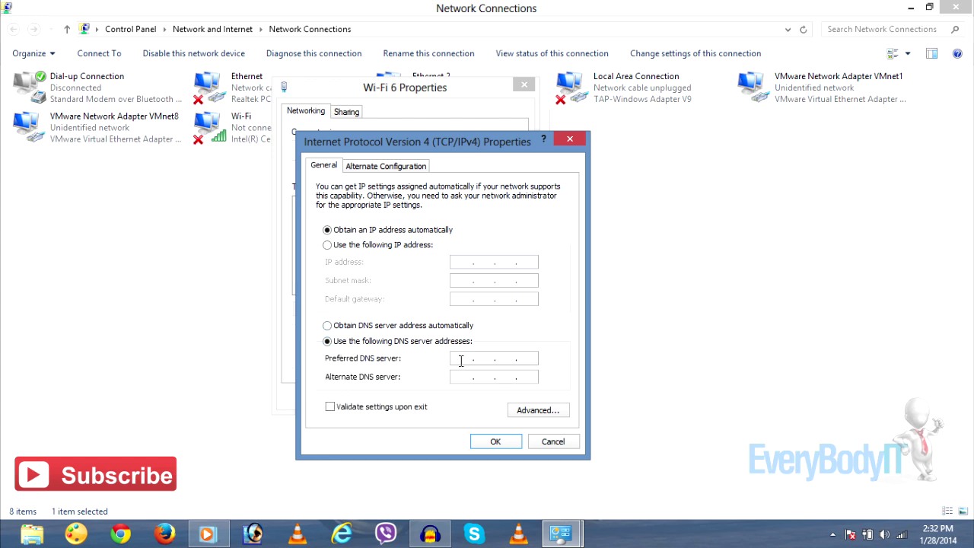
type("8.8.8.8")
left_click(463, 372)
type("8.8.4.4")
left_click(493, 441)
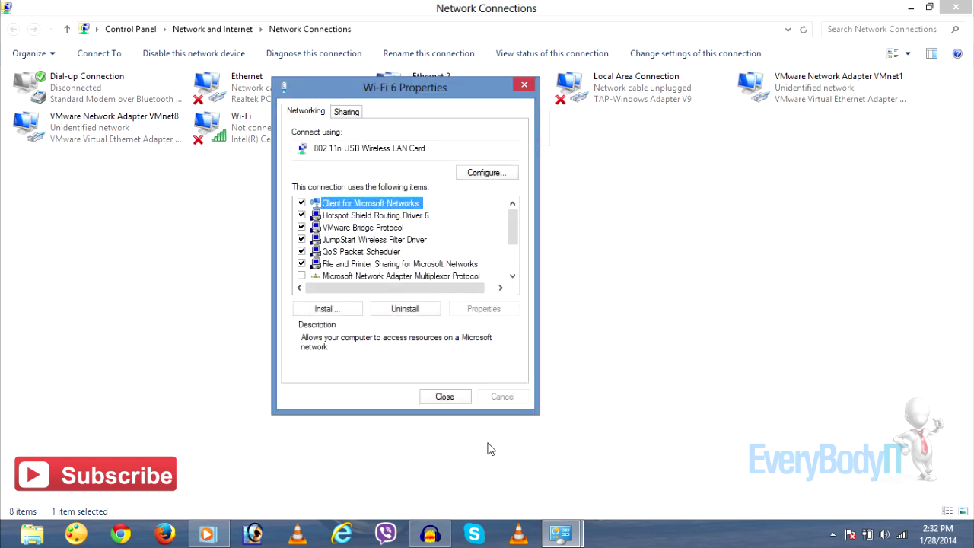
left_click(448, 399)
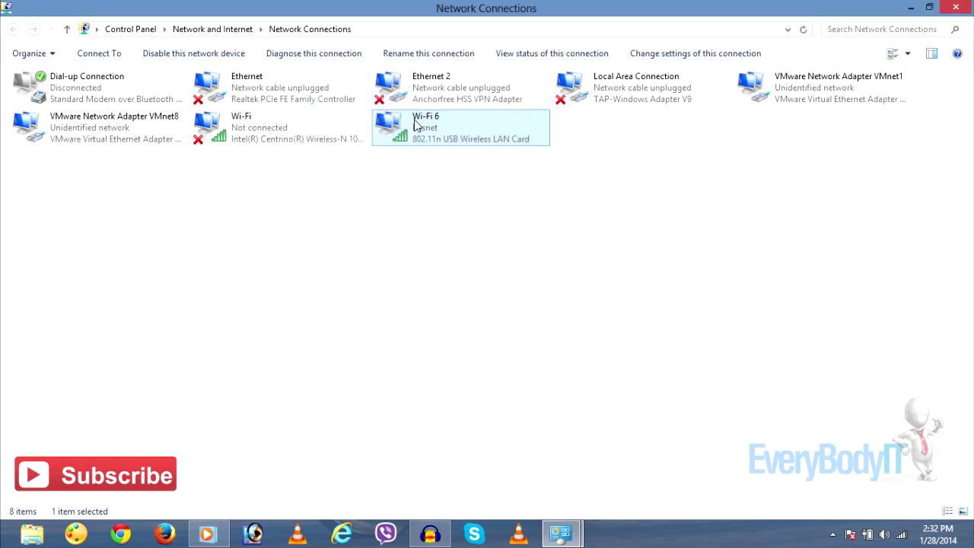
Restart the Wi-Fi 6 adapter by disabling it and enabling it again
right_click(416, 125)
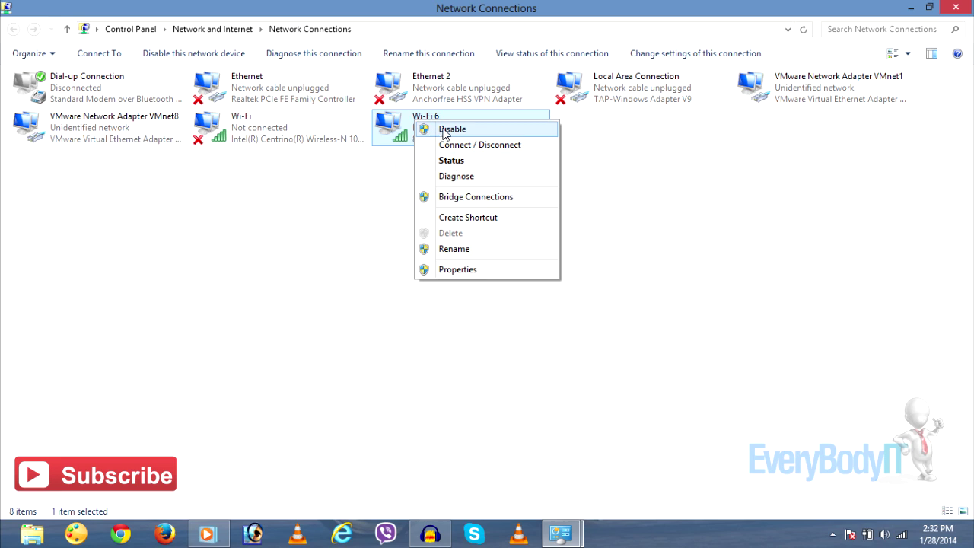
left_click(452, 130)
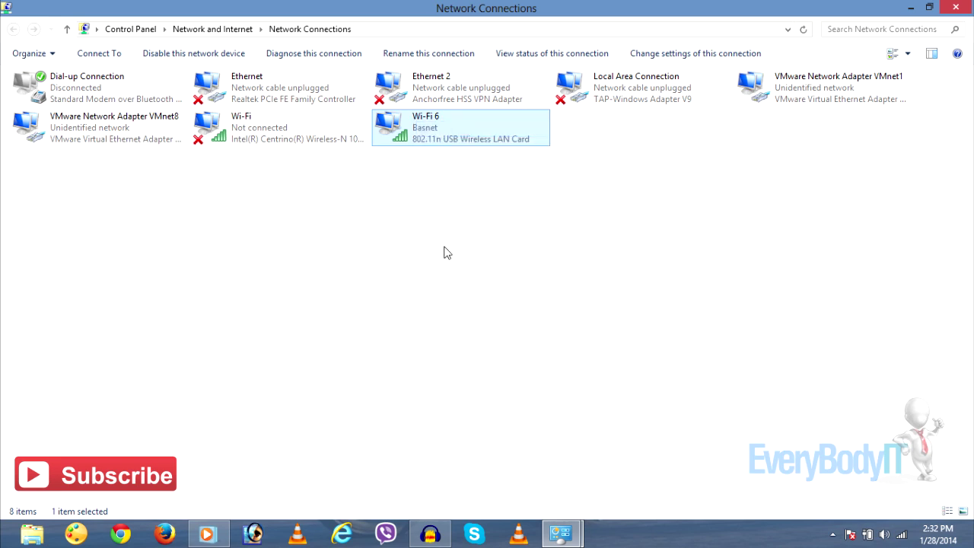
double_click(417, 137)
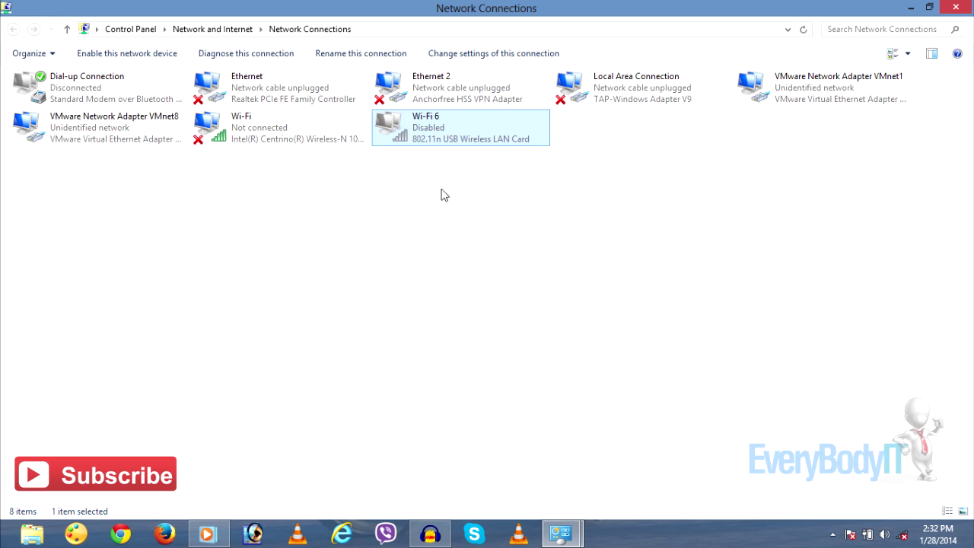
double_click(427, 136)
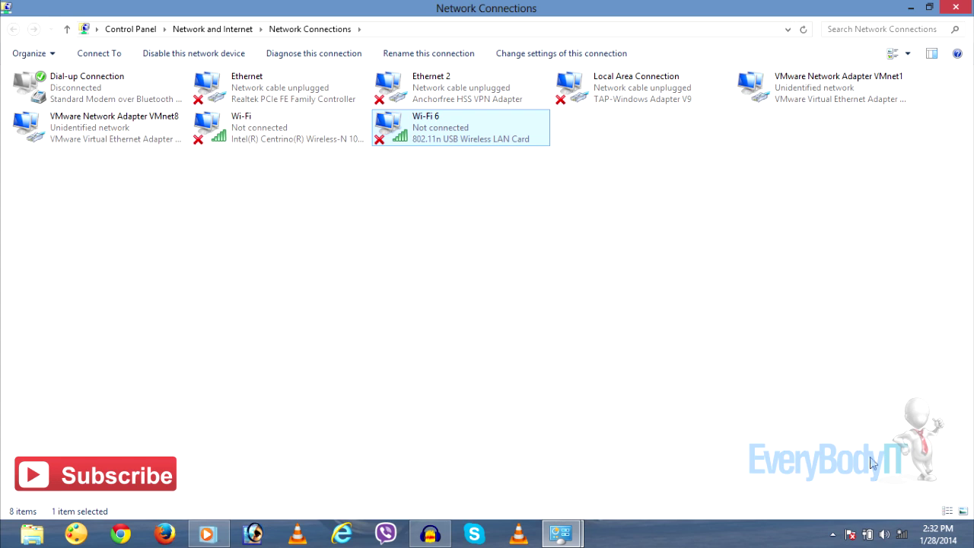
Reconnect Wi-Fi 6 to the first listed wireless network and close the network settings windows
left_click(902, 537)
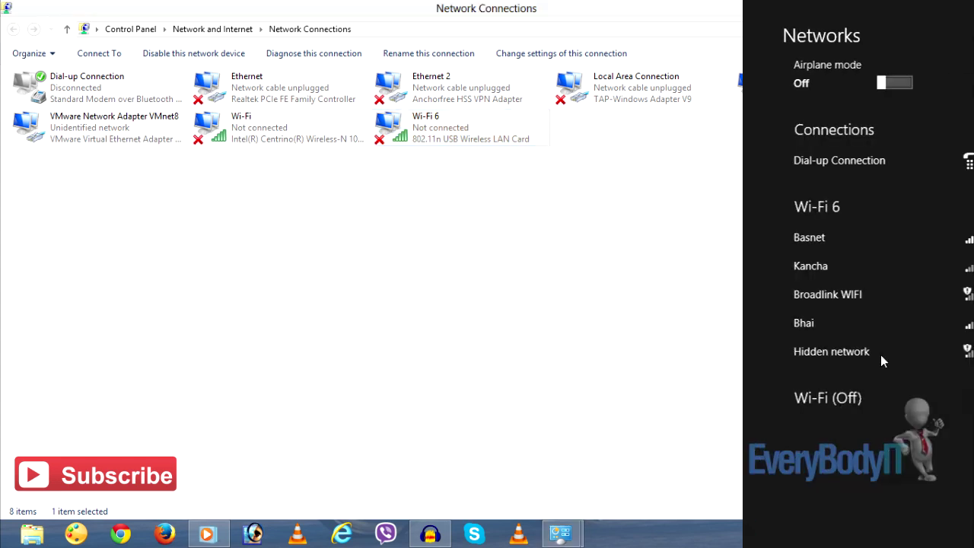
left_click(805, 238)
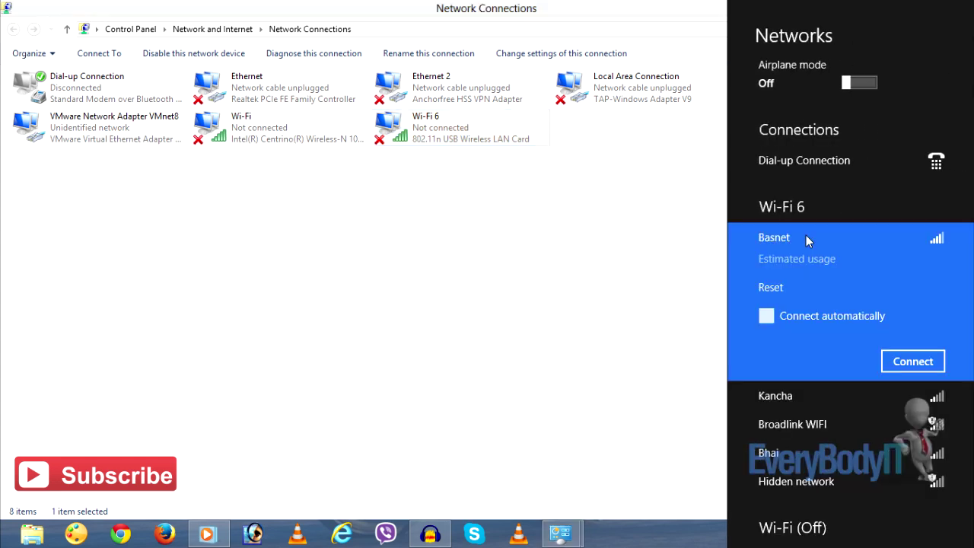
key("Return")
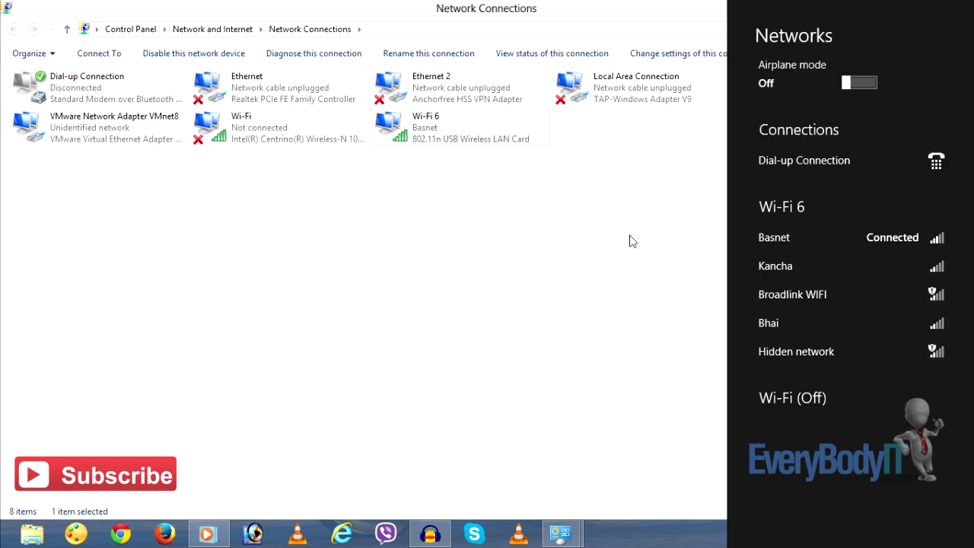
left_click(629, 241)
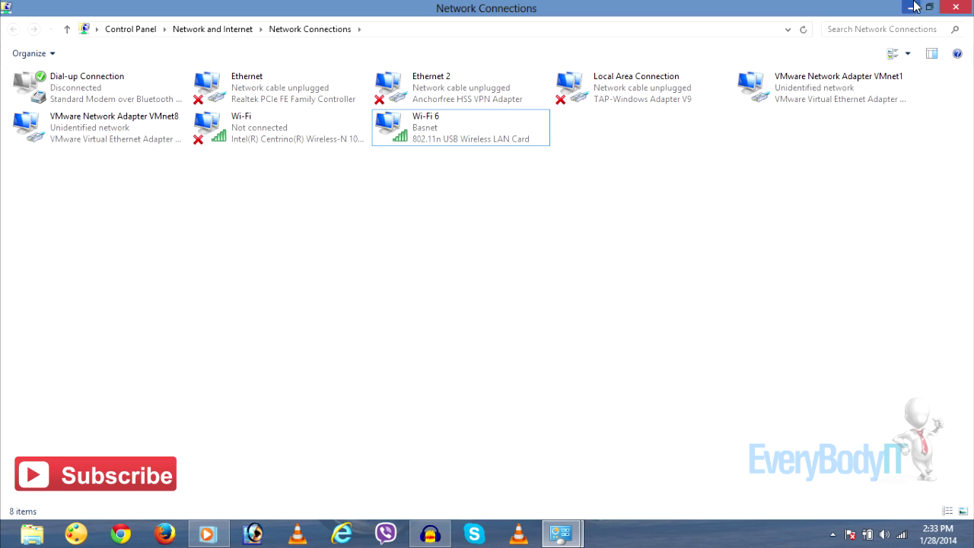
left_click(956, 6)
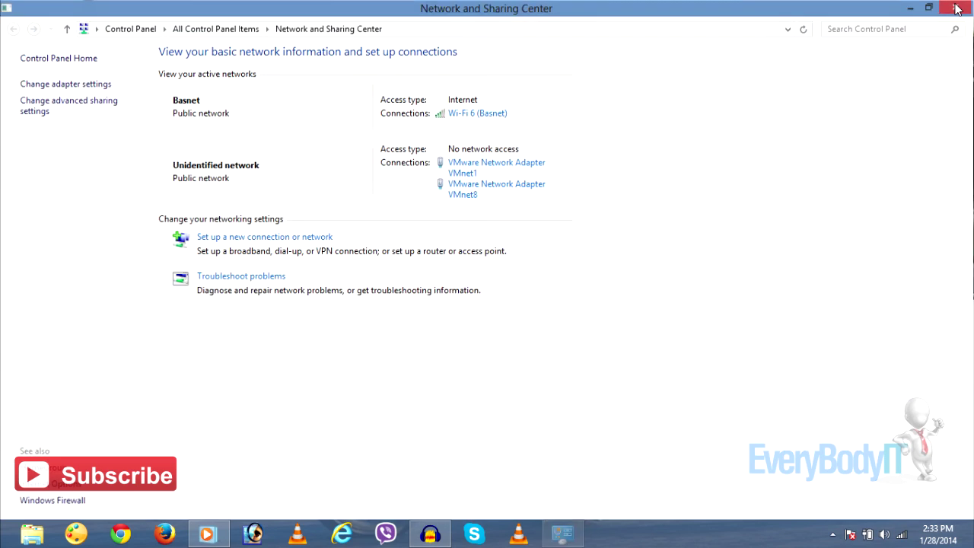
left_click(956, 7)
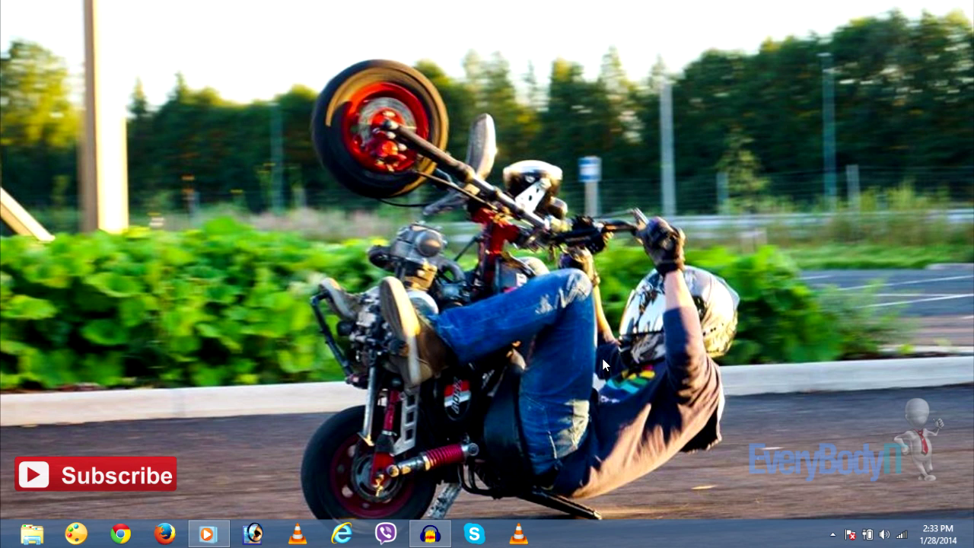
Return to the adapter settings by way of Network and Sharing Center
right_click(901, 534)
left_click(891, 529)
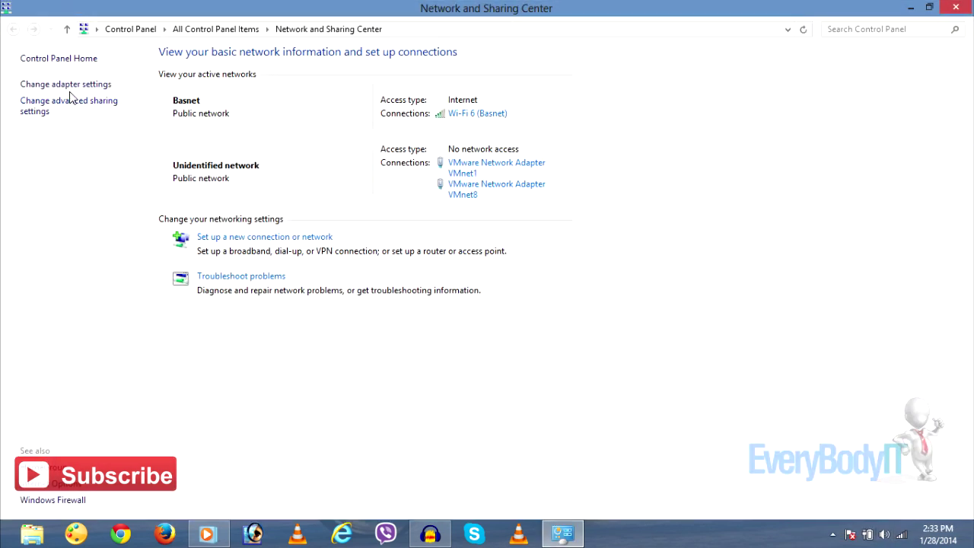
left_click(67, 85)
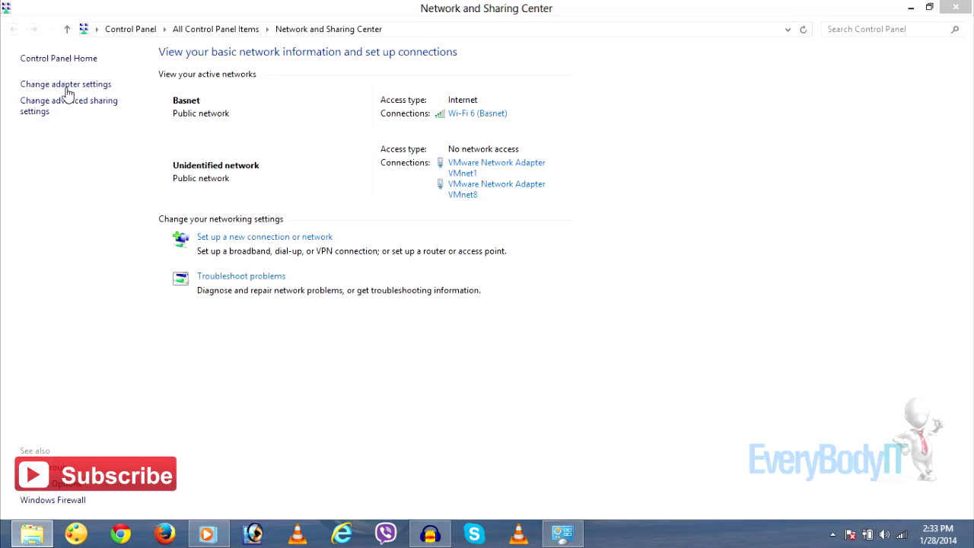
Bring up the Wi-Fi 6 connection's Internet Protocol Version 4 (TCP/IPv4) properties to review its DNS server settings
right_click(413, 126)
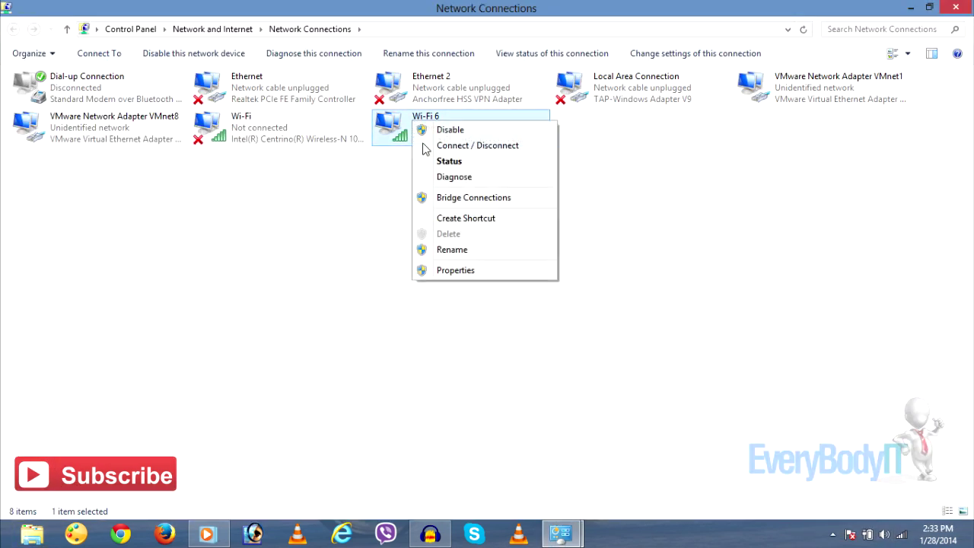
left_click(457, 269)
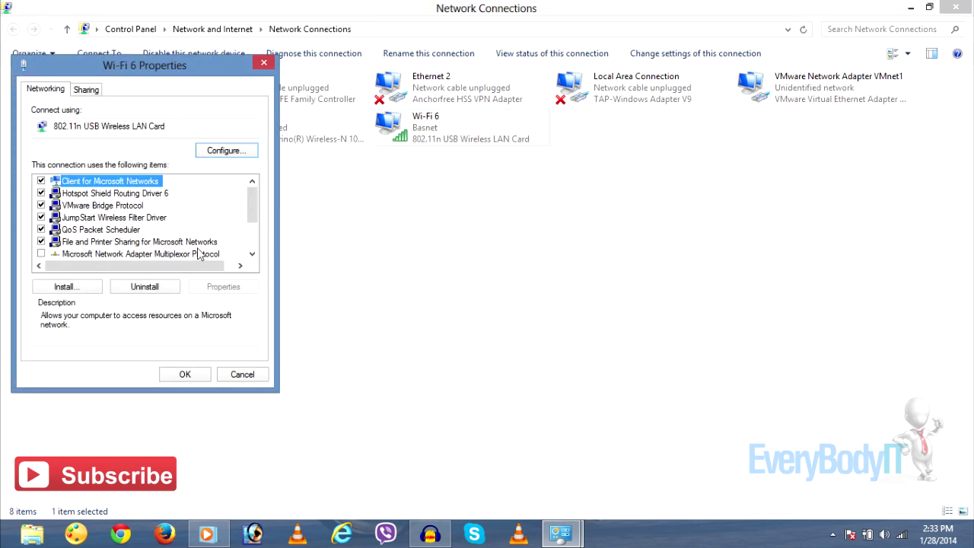
left_click(194, 253)
left_click_drag(254, 199, 255, 226)
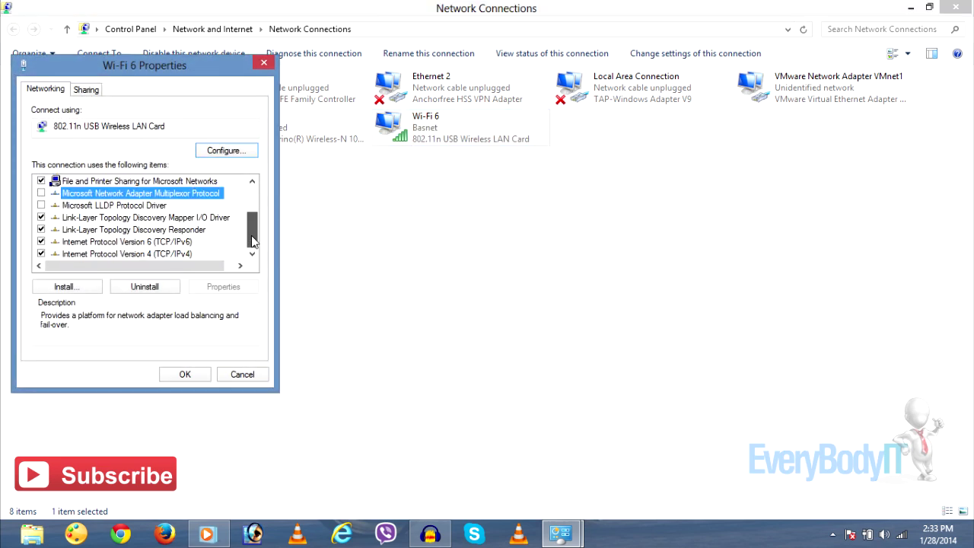
left_click(175, 254)
left_click(211, 287)
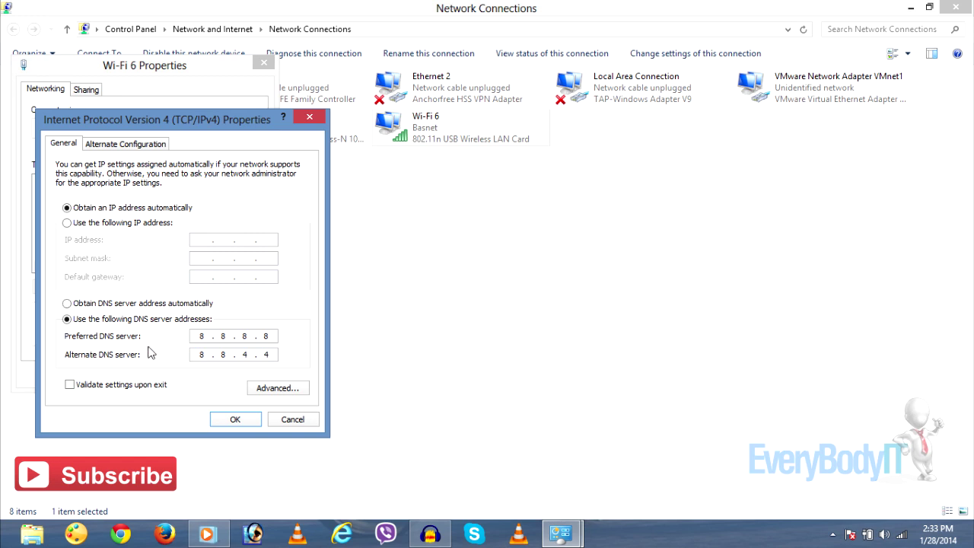
Cancel out of the Wi-Fi 6 property dialogs and bring up the connection's Internet Protocol Version 4 (TCP/IPv4) properties again
left_click(295, 419)
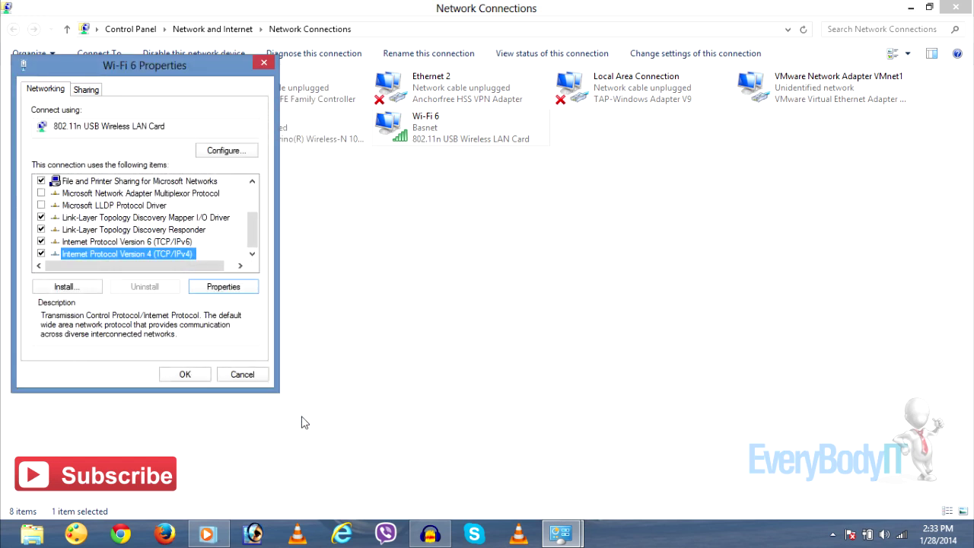
left_click(242, 375)
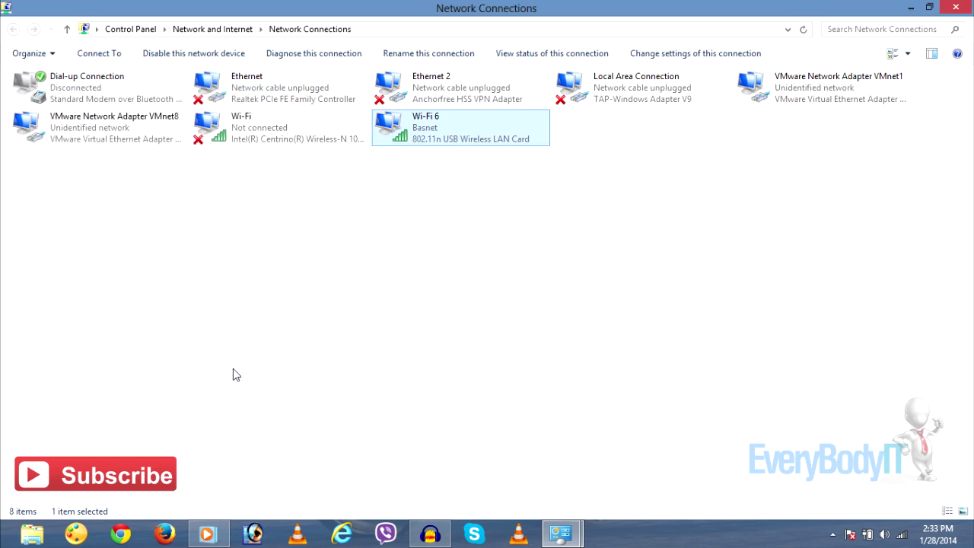
right_click(416, 126)
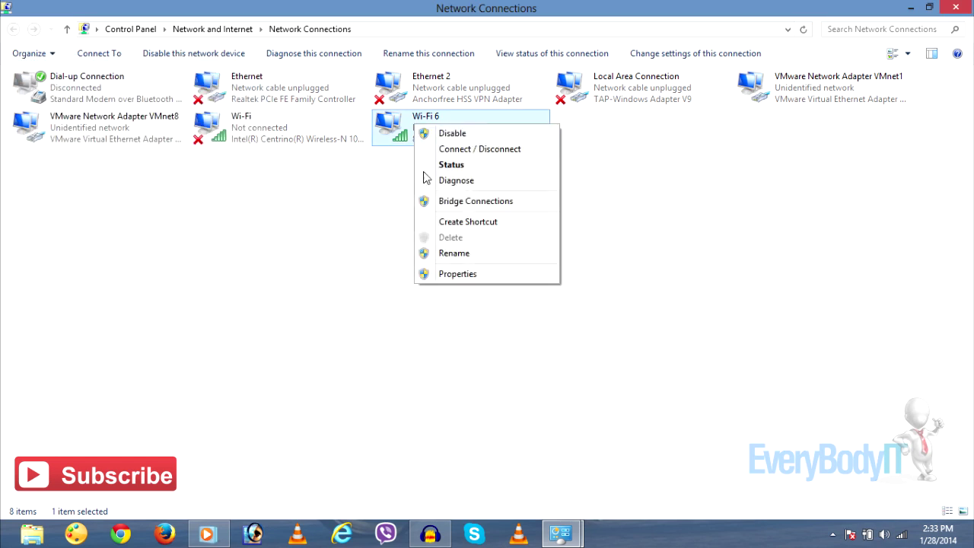
left_click(458, 273)
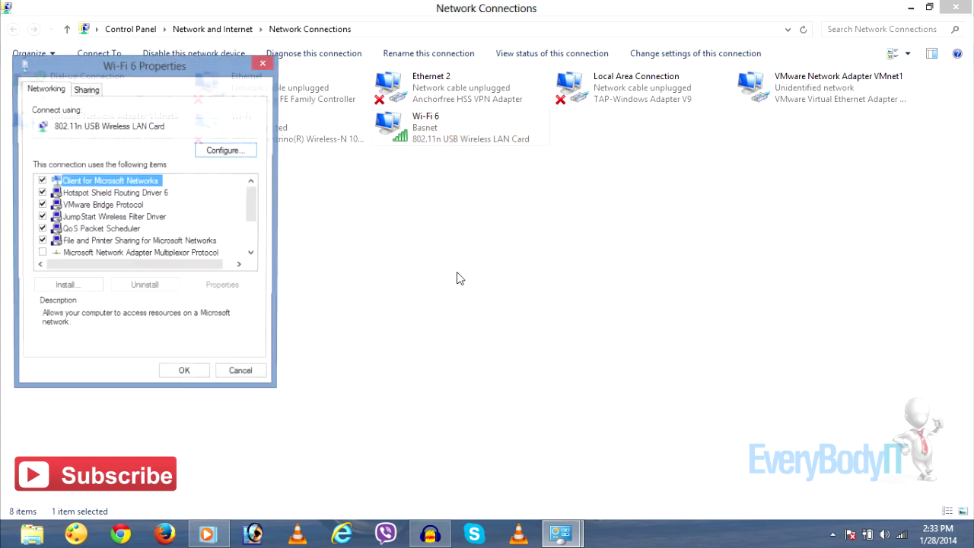
scroll(255, 205, "down", 2)
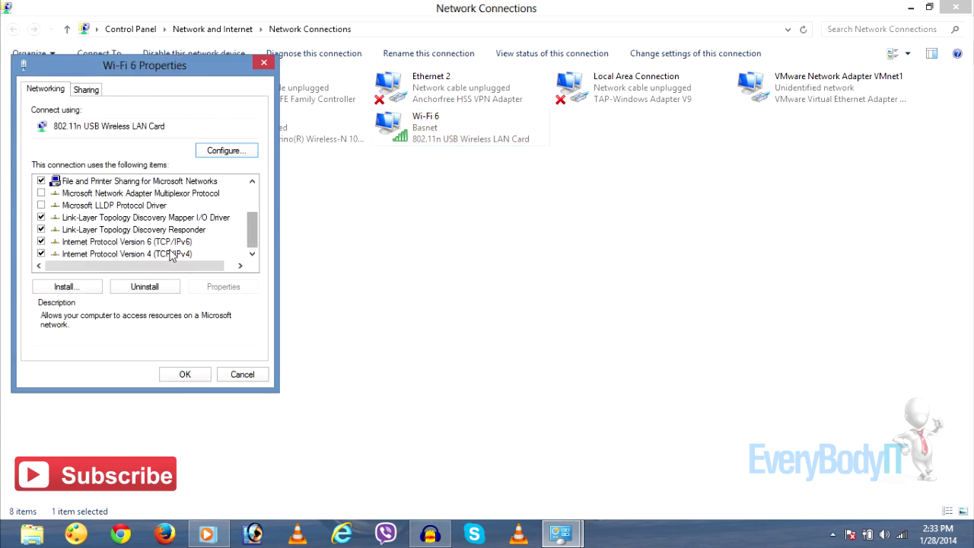
left_click(158, 257)
left_click(217, 286)
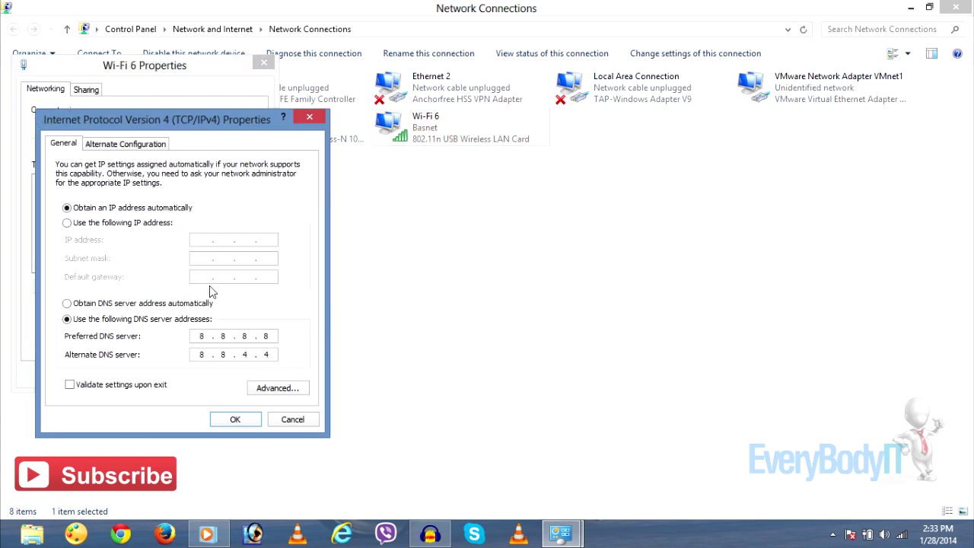
Swap the Wi-Fi 6 connection's preferred and alternate DNS servers, making 8.8.8.8 the alternate, and apply the change
double_click(245, 336)
type("4")
double_click(260, 335)
key("BackSpace")
double_click(245, 355)
type("8.")
double_click(267, 355)
type("8")
left_click(235, 419)
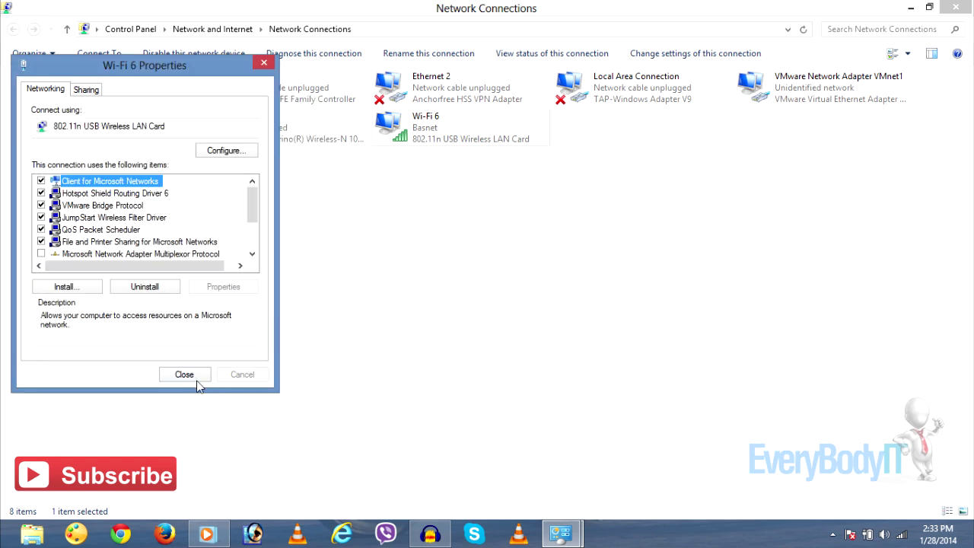
left_click(185, 374)
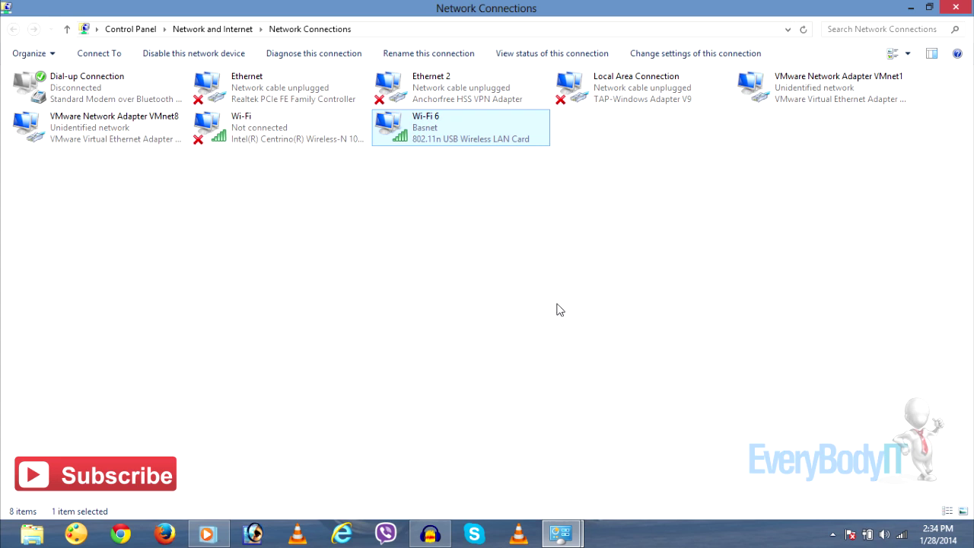
Close the Network Connections and Network and Sharing Center windows to return to the desktop
left_click(648, 261)
left_click(956, 6)
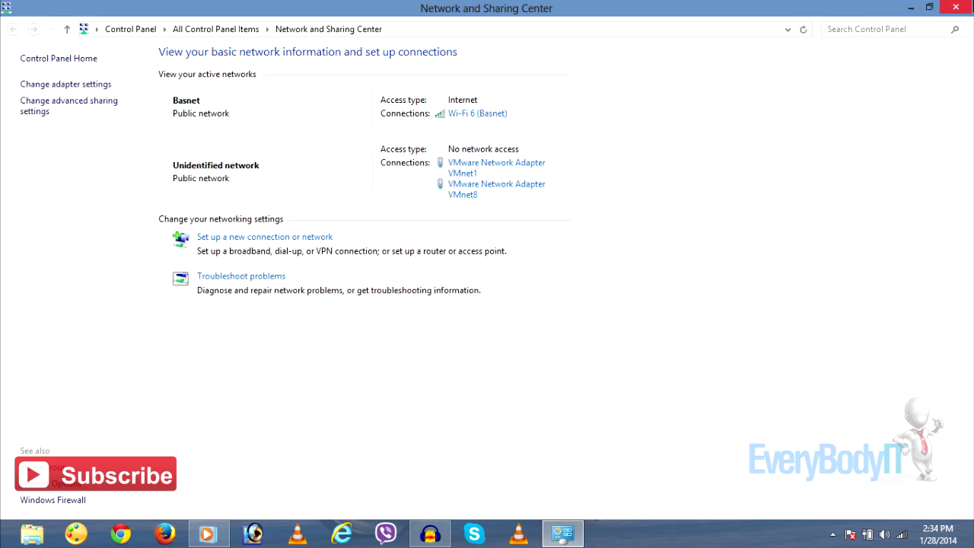
left_click(955, 7)
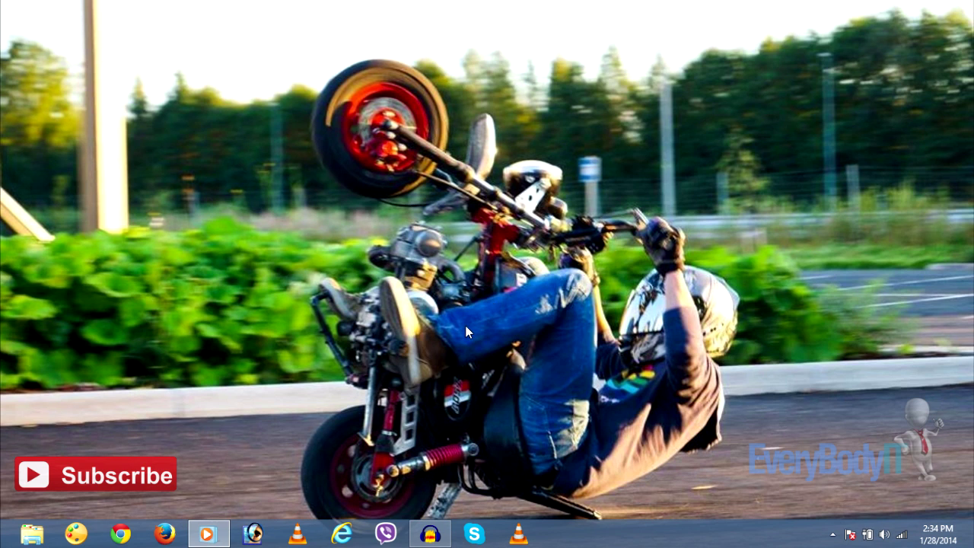